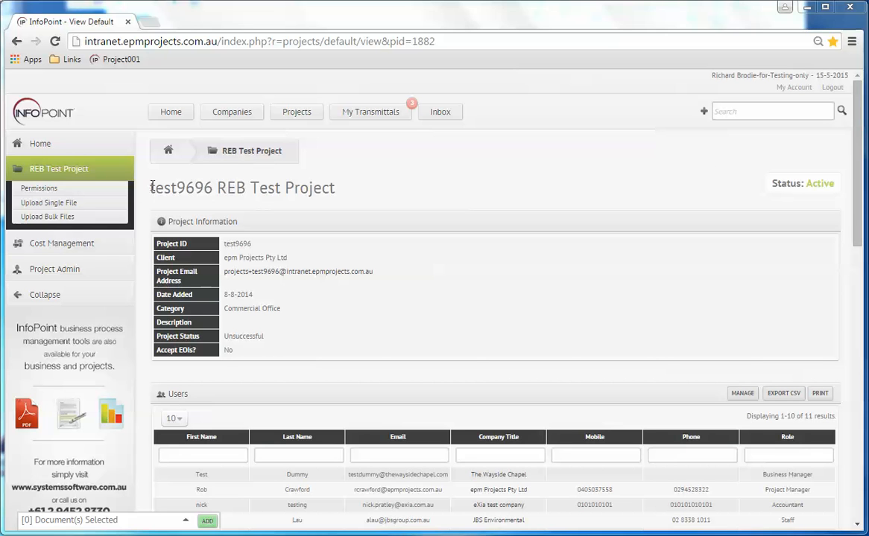
Scroll the test9696 REB Test Project page down to the Project Related Documents table
drag(149, 188, 340, 192)
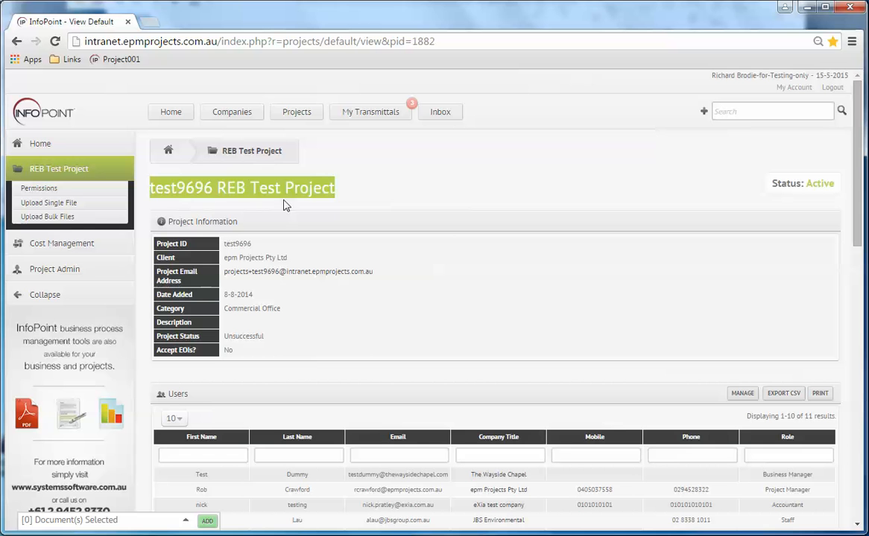
click(368, 207)
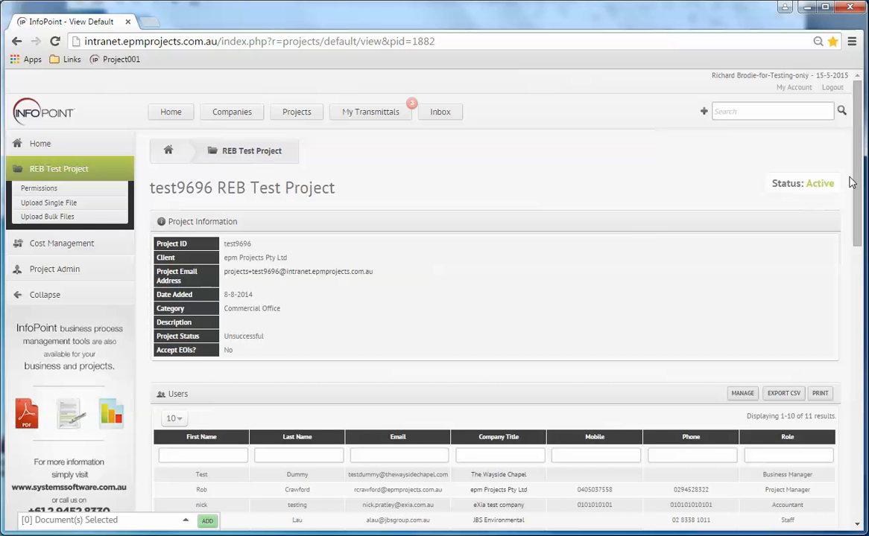
drag(857, 183, 857, 362)
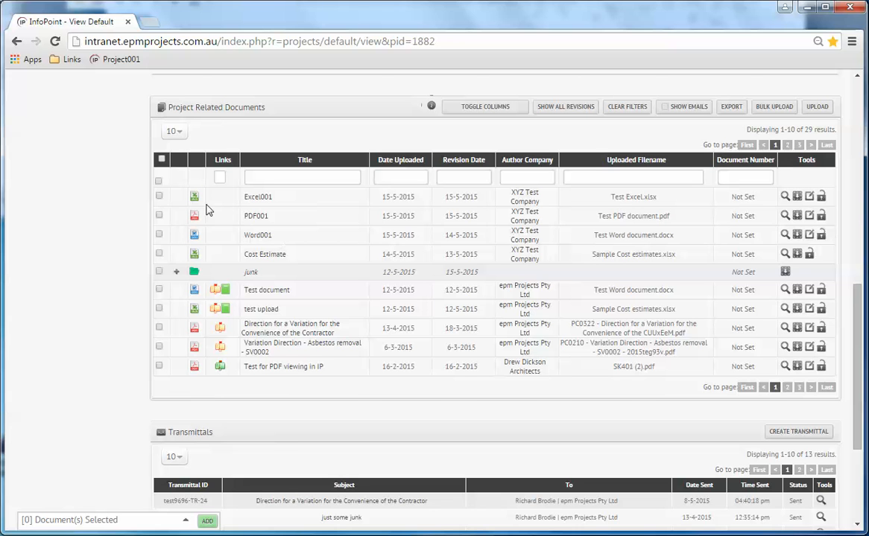
Add Excel001, PDF001 and Word001 to the document selection and revise all three together
click(159, 197)
click(159, 216)
click(159, 235)
click(160, 234)
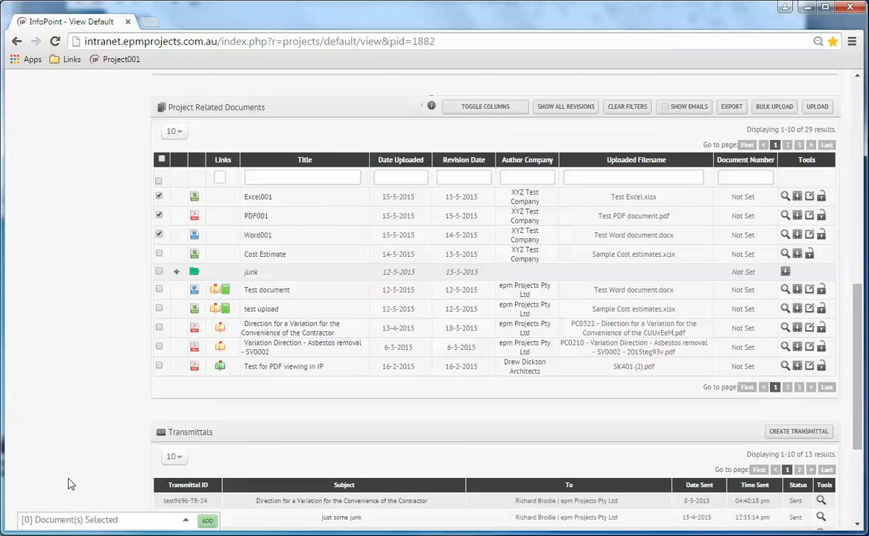
click(207, 523)
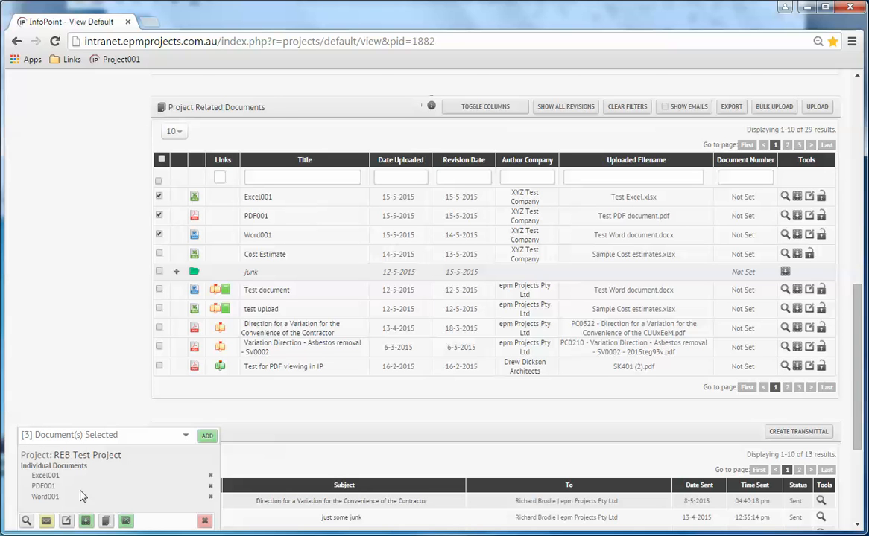
click(211, 487)
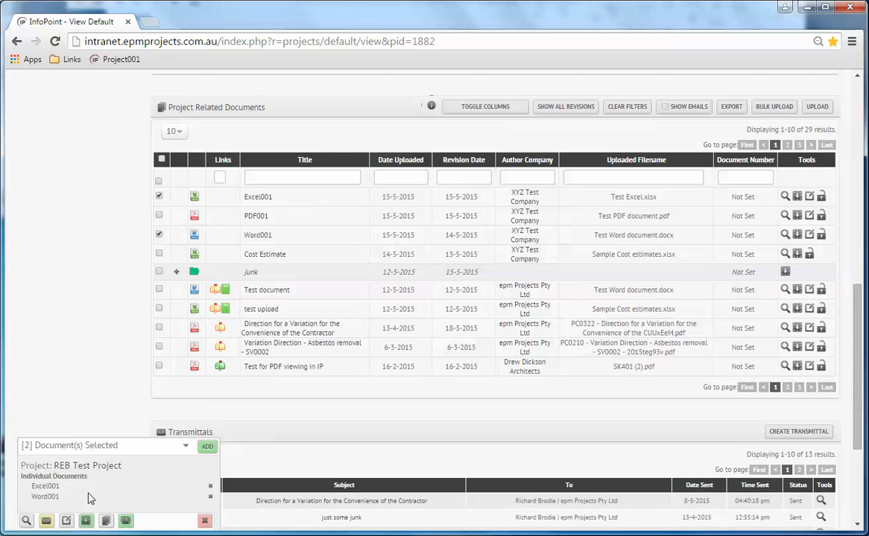
click(158, 216)
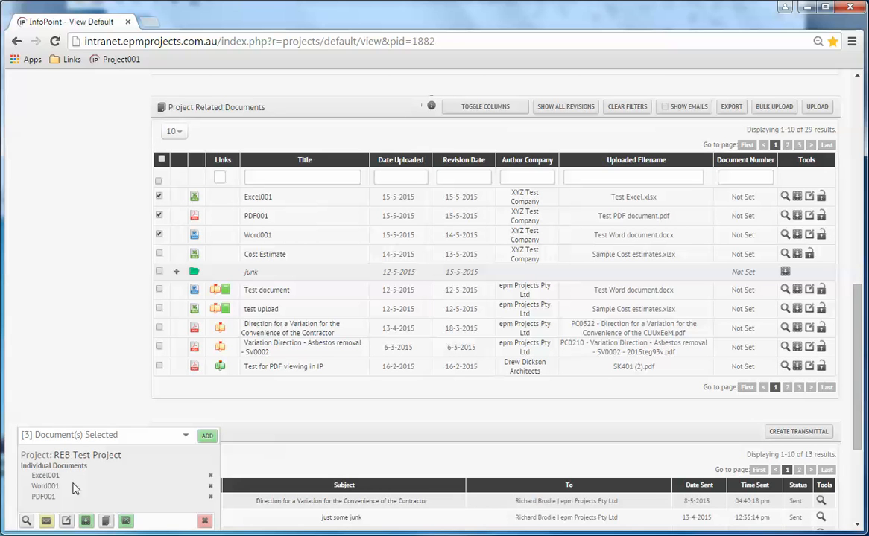
click(66, 521)
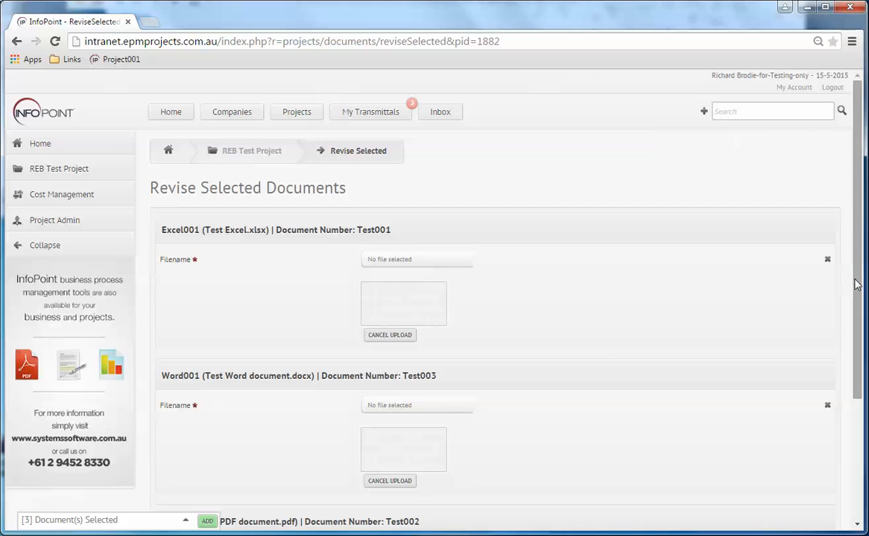
Scroll the Revise Selected Documents page and switch to the Explorer folder of test files
drag(857, 286, 858, 373)
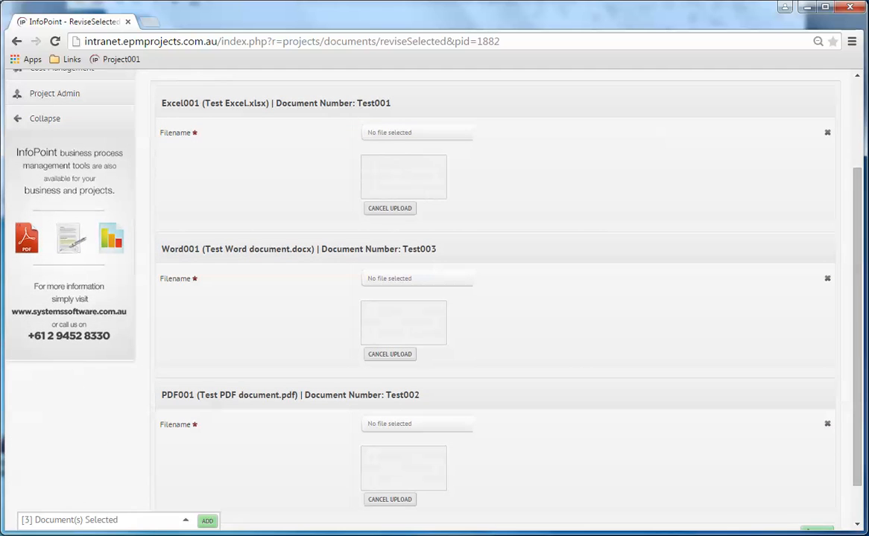
key(alt+Tab)
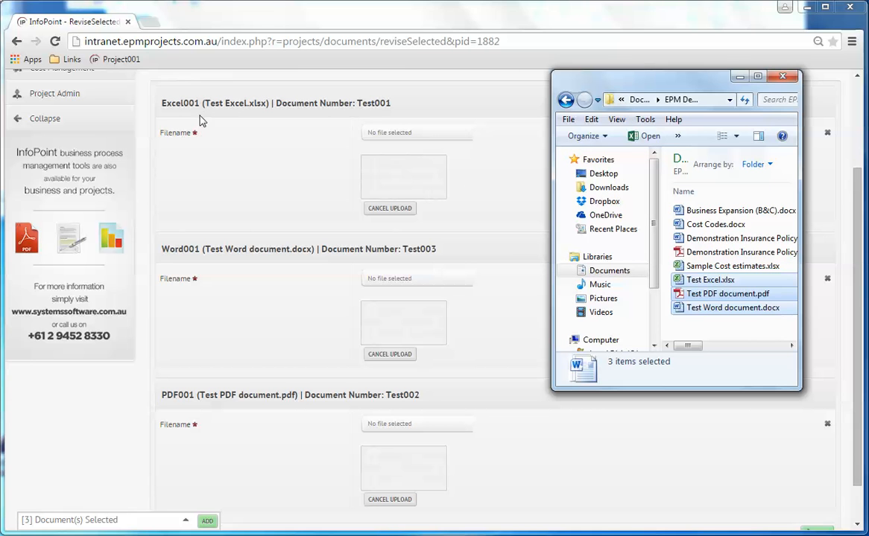
Upload Test Excel.xlsx to Excel001 and Test Word document.docx to Word001
click(701, 295)
click(719, 281)
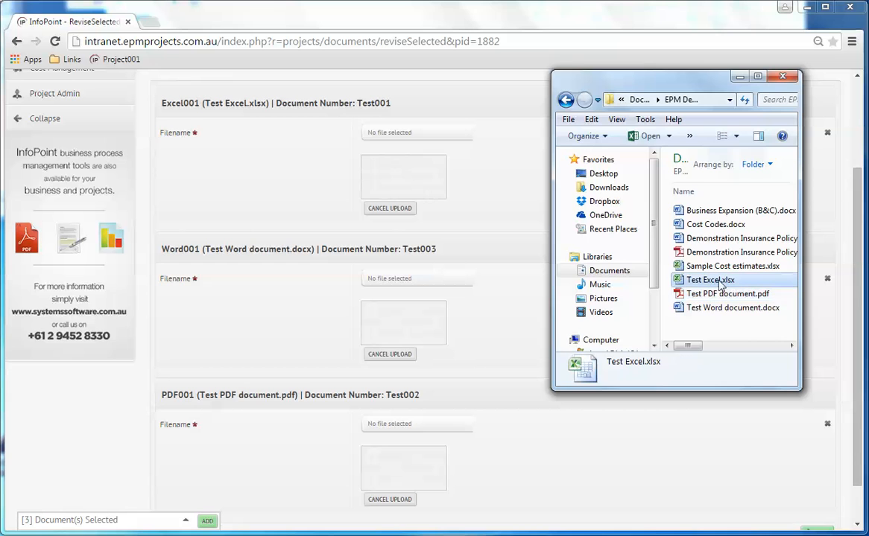
drag(719, 281, 395, 186)
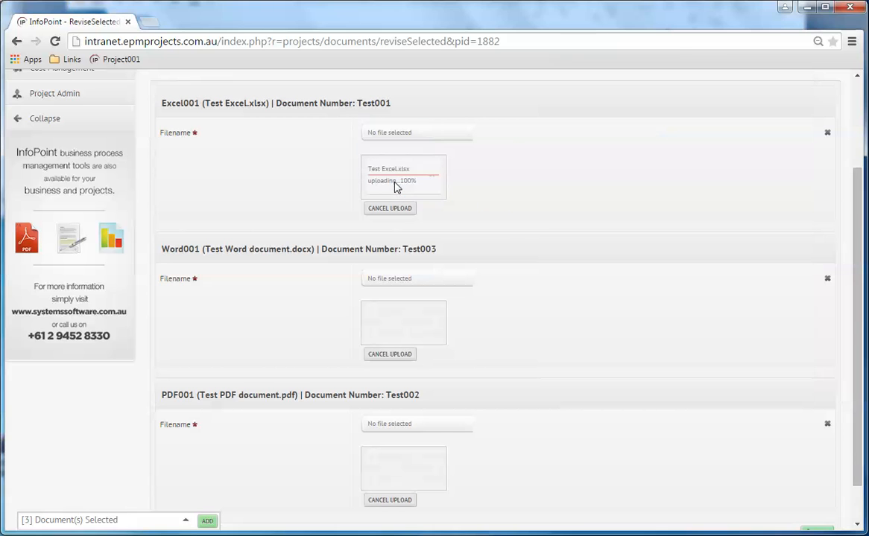
key(alt+Tab)
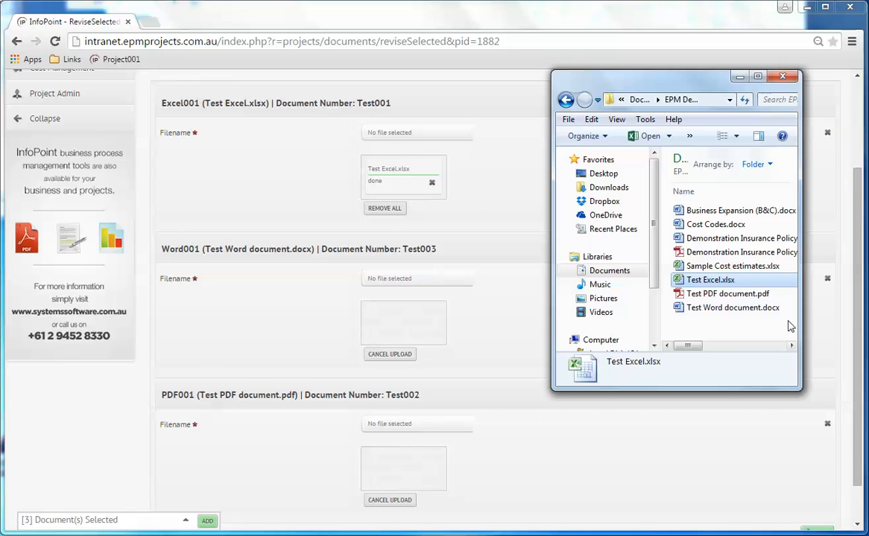
drag(708, 308, 408, 321)
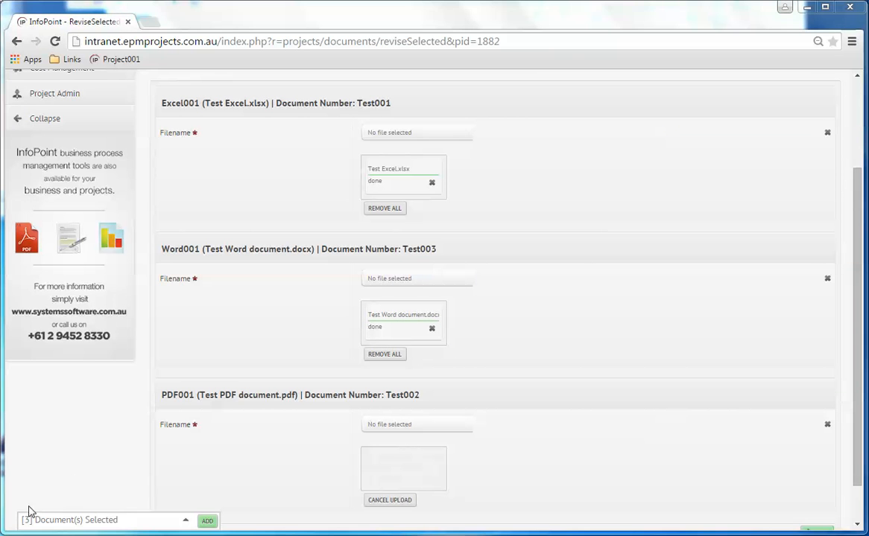
Upload Test PDF document.pdf to PDF001 and continue to the revision details page
click(13, 534)
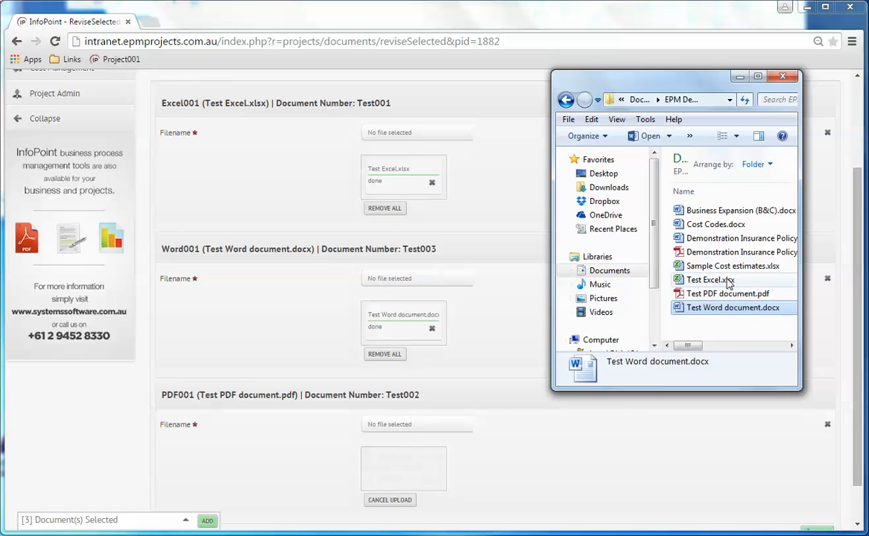
drag(724, 282, 388, 466)
click(685, 294)
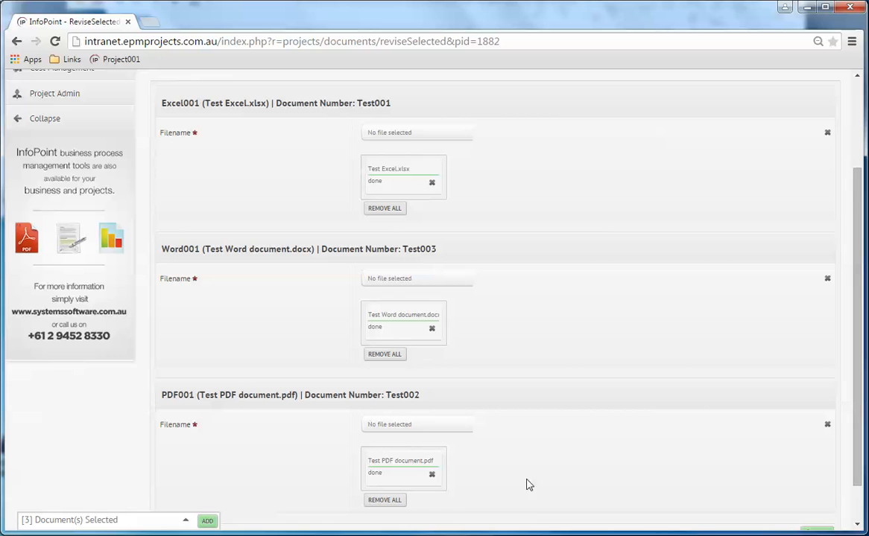
scroll(525, 485, down, 2)
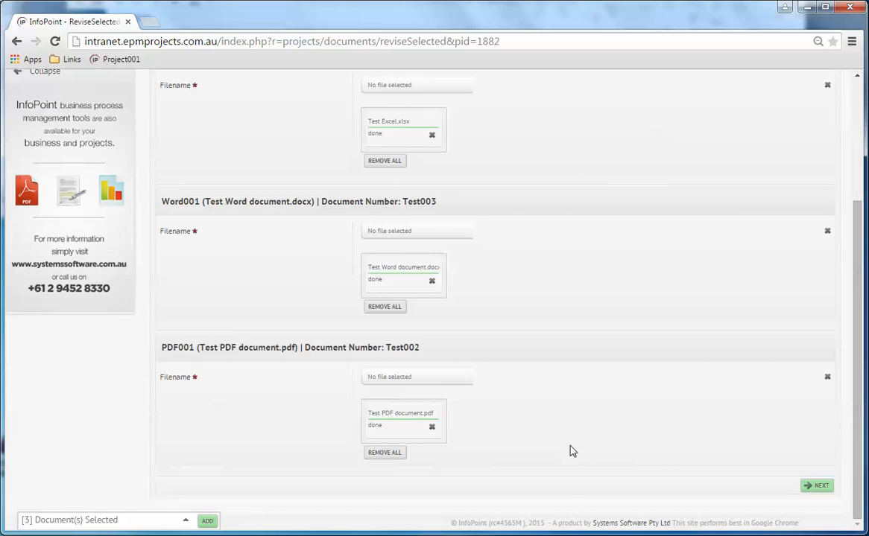
click(819, 487)
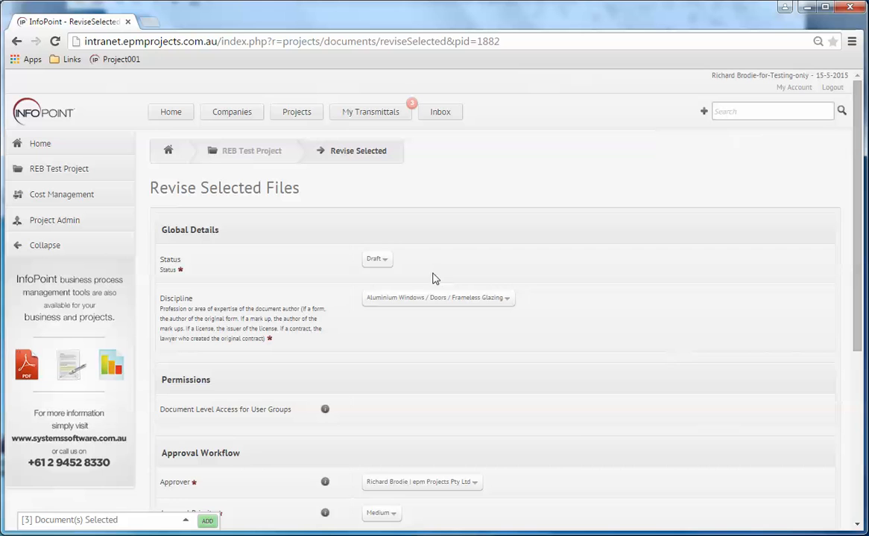
Change the Status from Draft to Preliminary and keep the existing approver
scroll(580, 336, down, 2)
scroll(585, 338, up, 1)
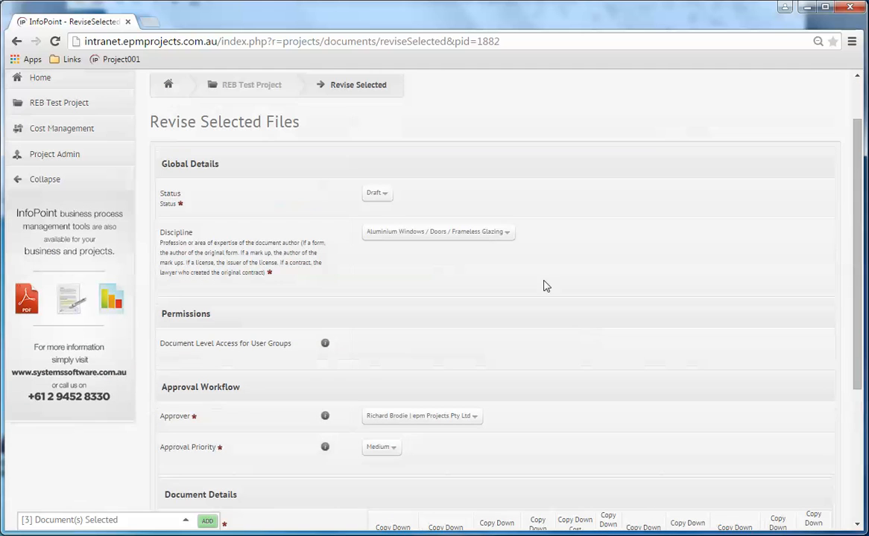
click(380, 195)
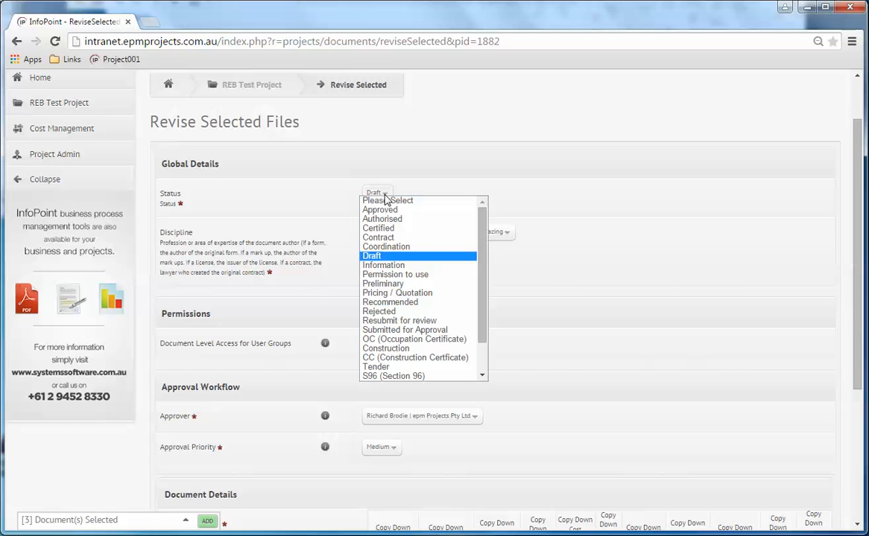
click(390, 285)
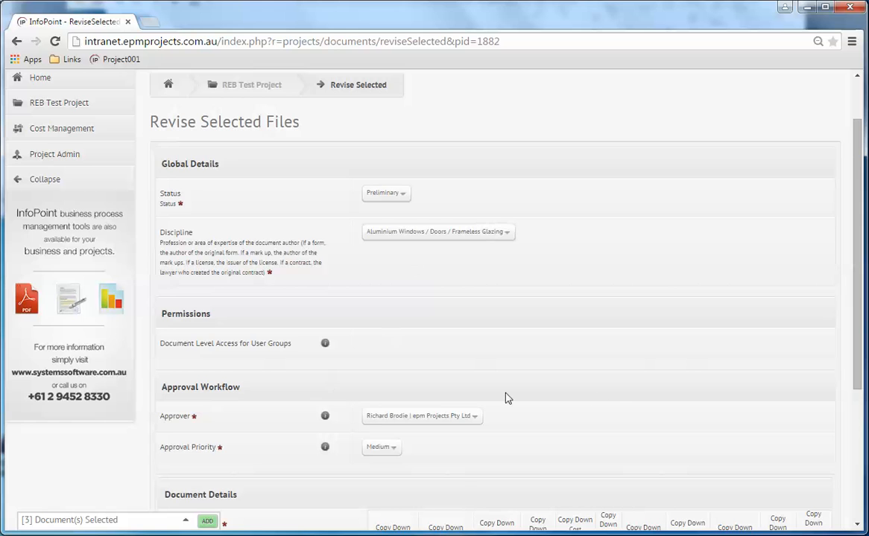
scroll(613, 394, down, 2)
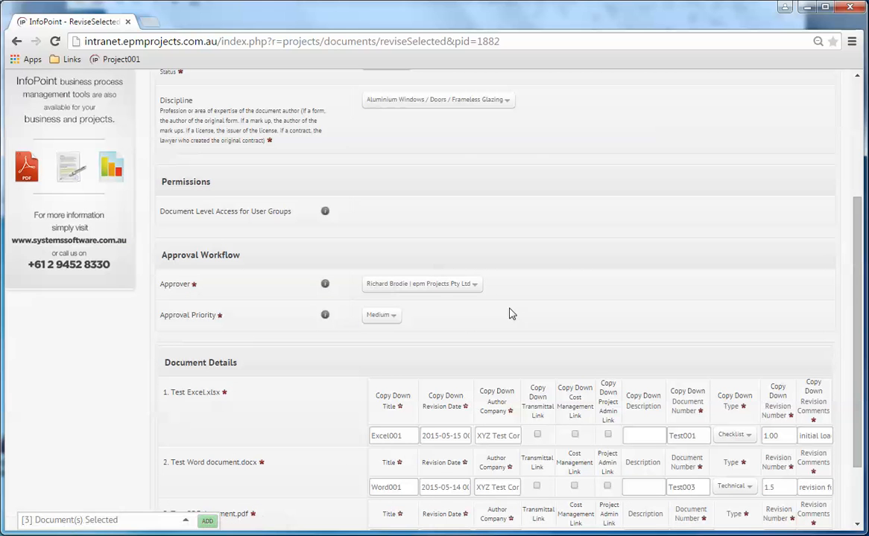
click(422, 290)
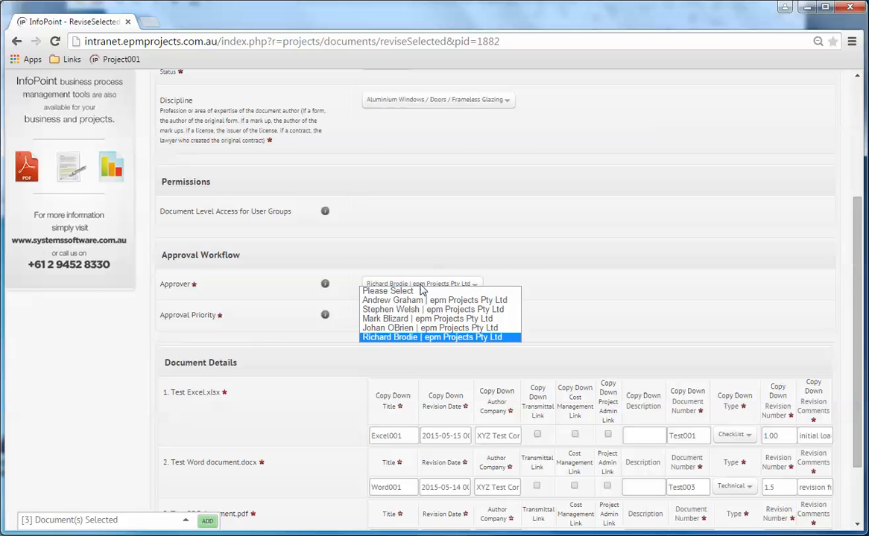
click(416, 338)
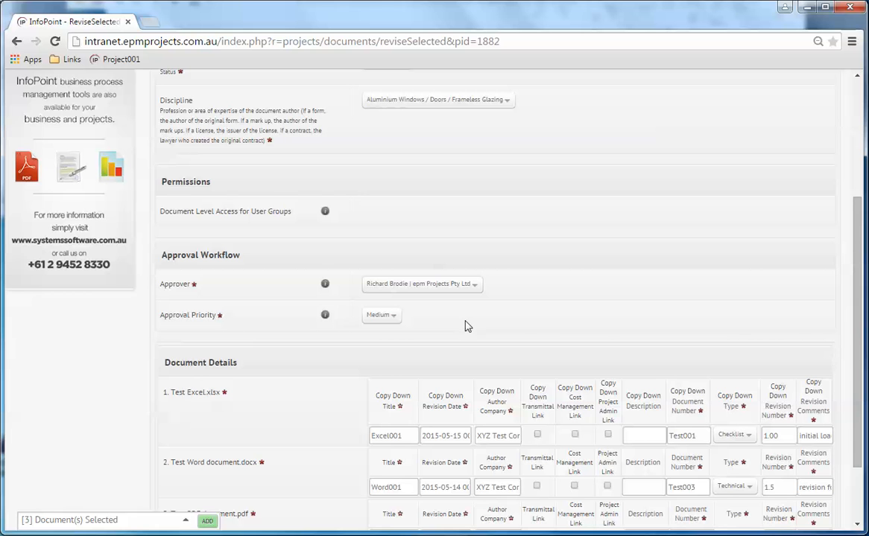
scroll(467, 326, down, 3)
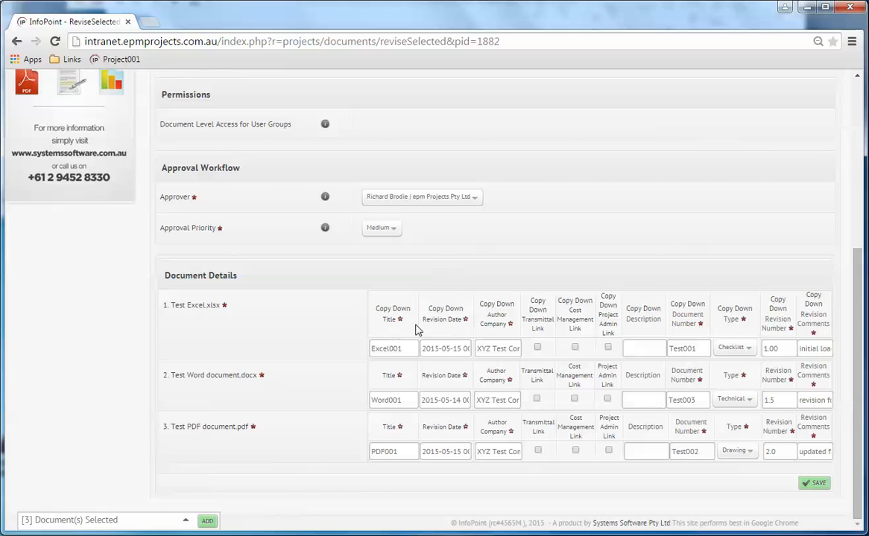
Date Excel001 today (15/05/2015), copy that date down, then set PDF001 to 14/05/2015
click(452, 348)
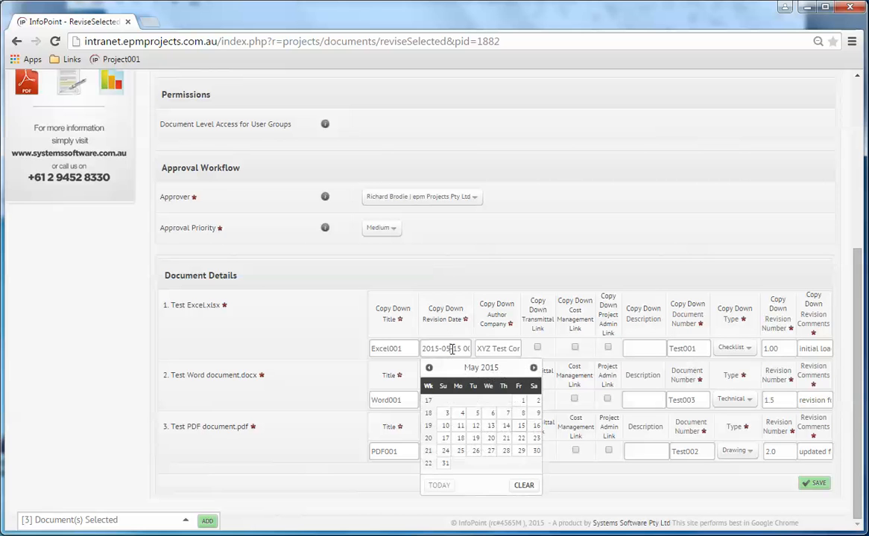
click(441, 485)
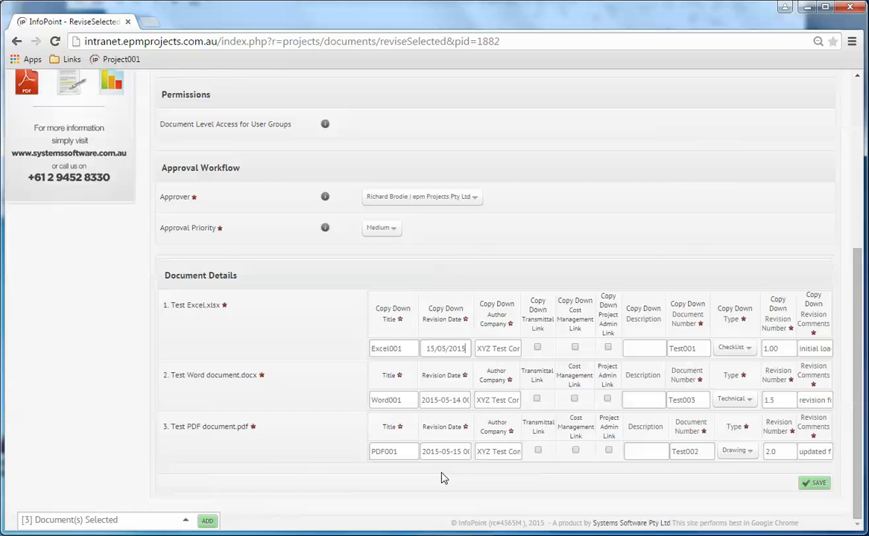
click(447, 311)
click(447, 451)
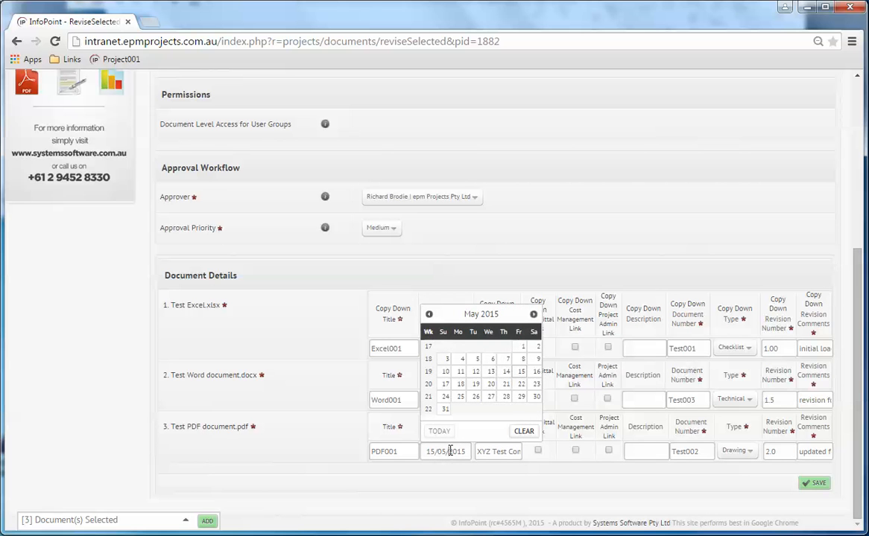
click(506, 371)
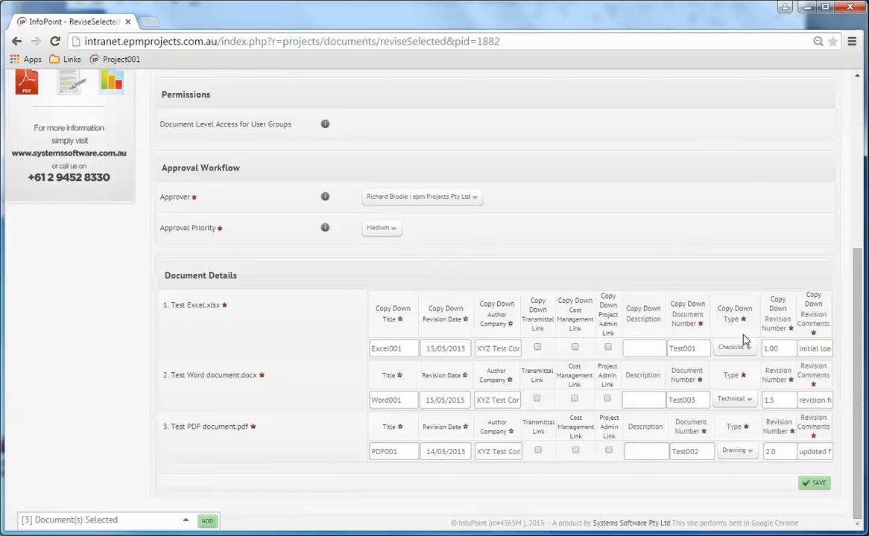
Change the revision numbers of Excel001, Word001 and PDF001 to 1.1, 1.6 and 2.1
click(788, 347)
key(BackSpace)
key(BackSpace)
text(1)
click(782, 401)
key(BackSpace)
text(6)
click(783, 452)
key(BackSpace)
text(1)
Replace Excel001's 'initial load' comment with 'new revision' and save the revisions
drag(800, 349, 856, 350)
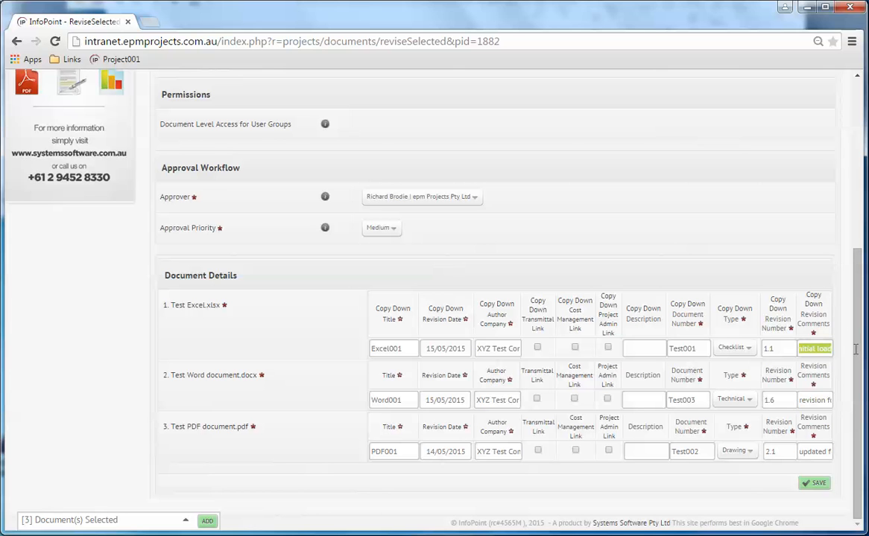
key(BackSpace)
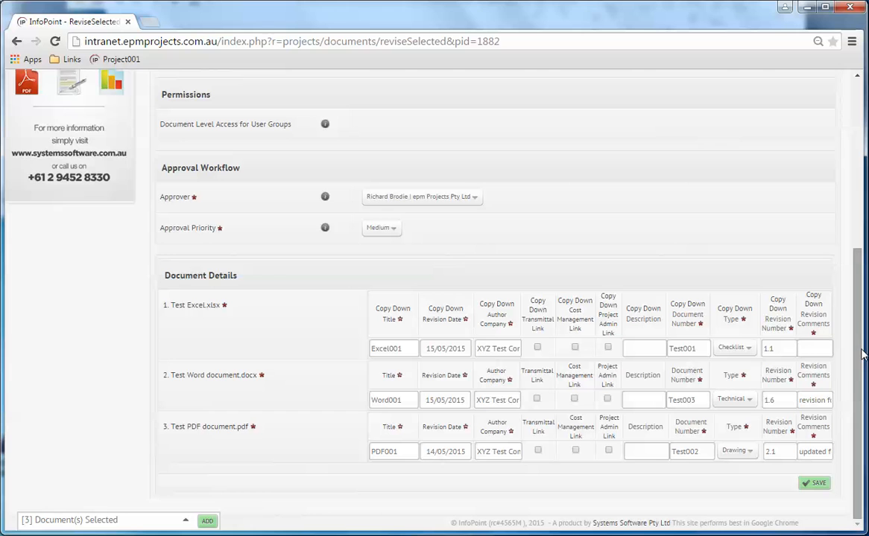
text(new)
text( revision)
click(810, 400)
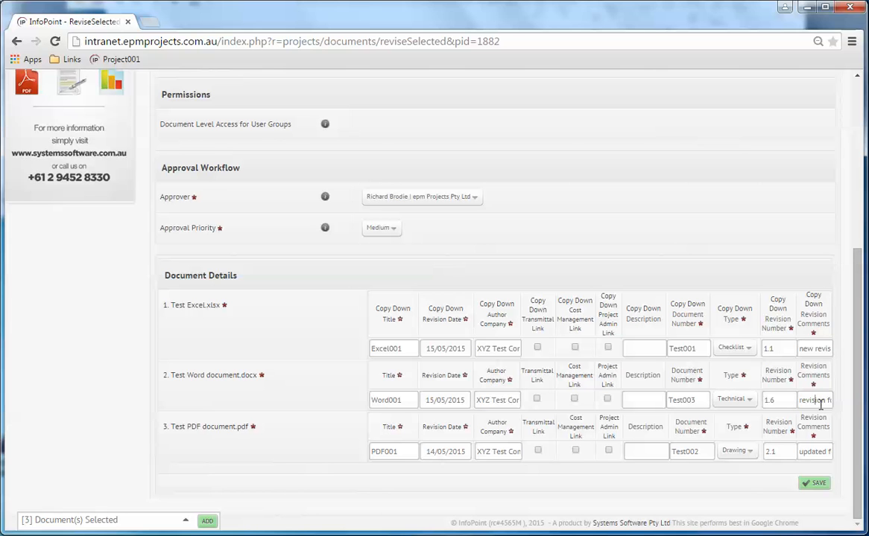
click(816, 485)
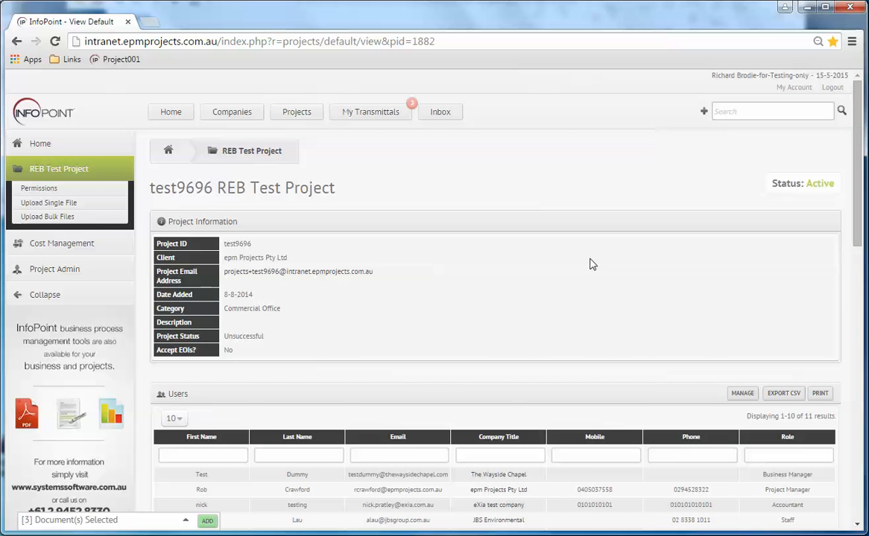
Scroll down to the Project Related Documents table listing Excel001, PDF001 and Word001, uploaded 15-5-2015
scroll(590, 264, down, 8)
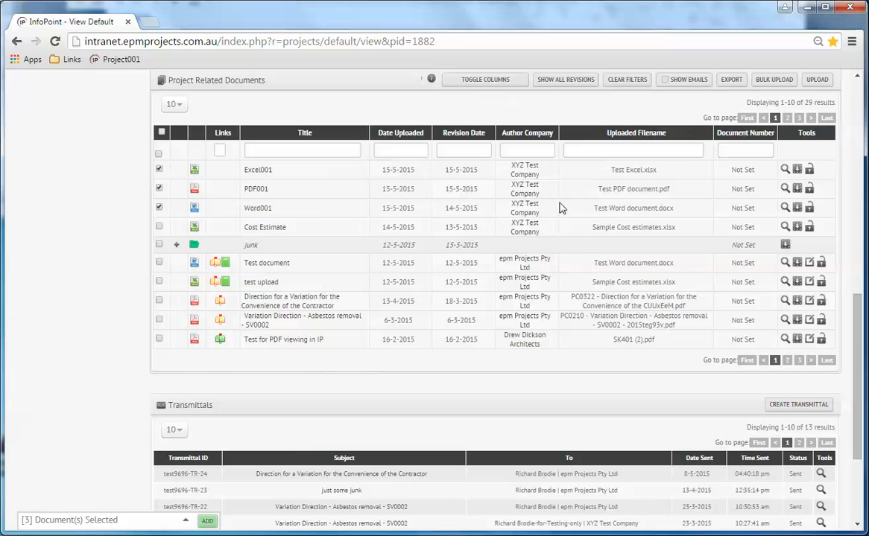